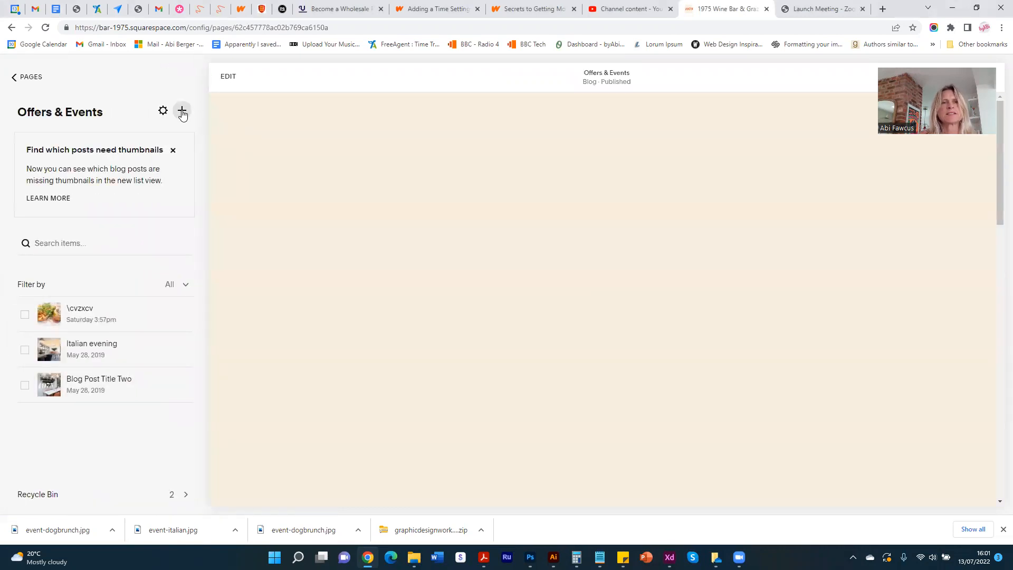
- Create a new post in Offers & Events and title it "Italian evening"
click(182, 111)
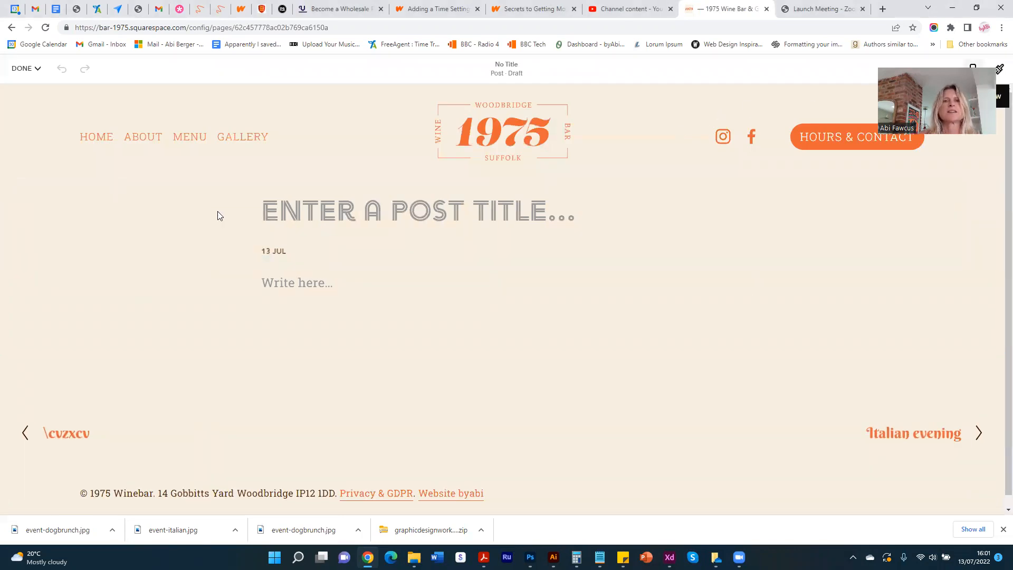
click(285, 211)
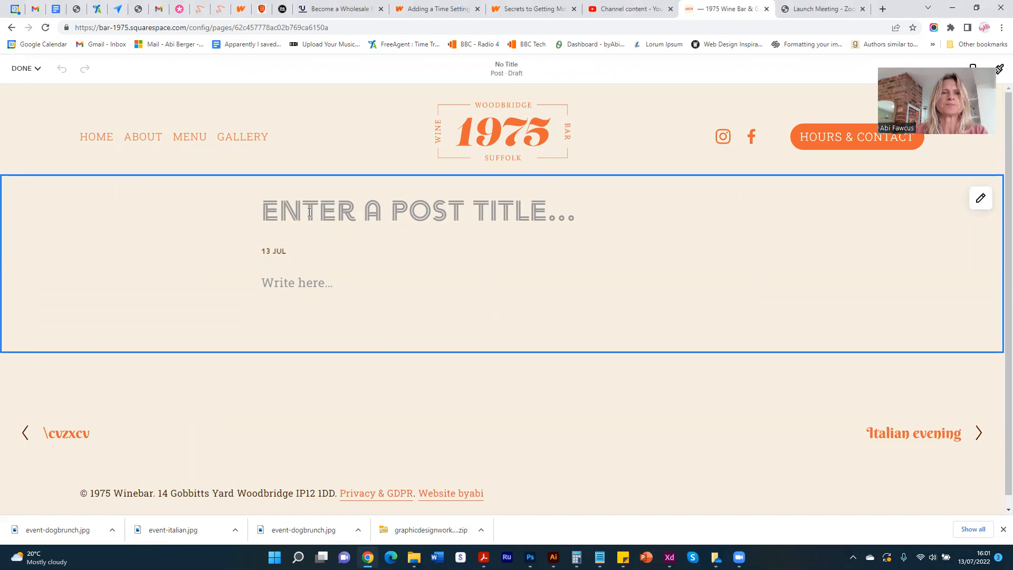
text(ITALIA)
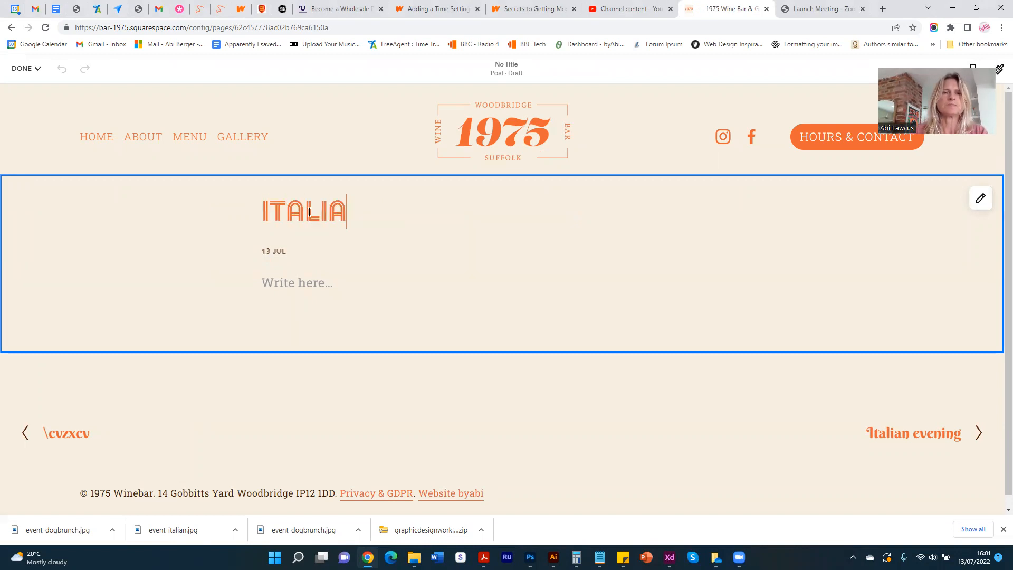
text(N EVENING)
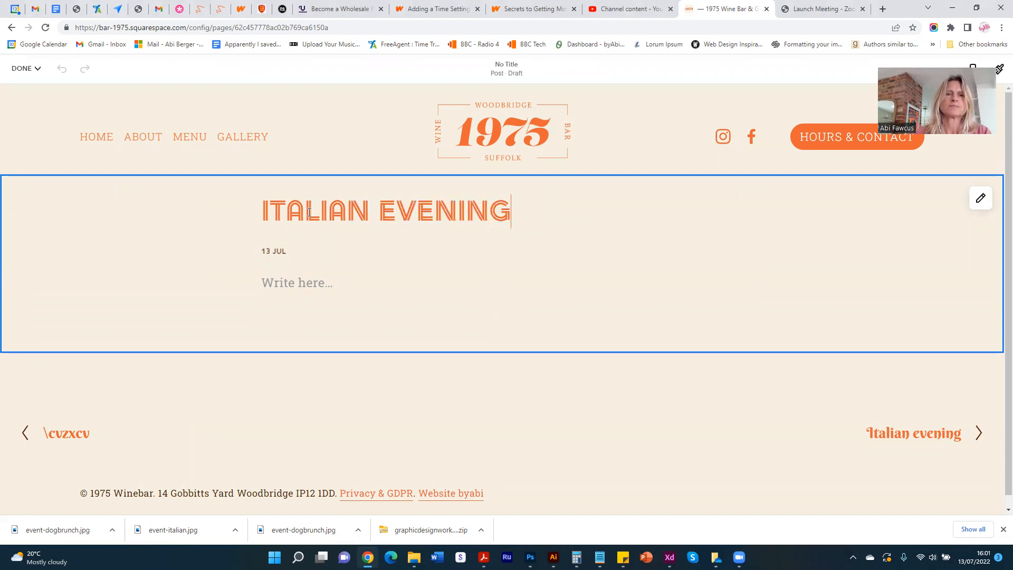
- Enter "Friday 23rd July 2022" as the post's body text
click(296, 282)
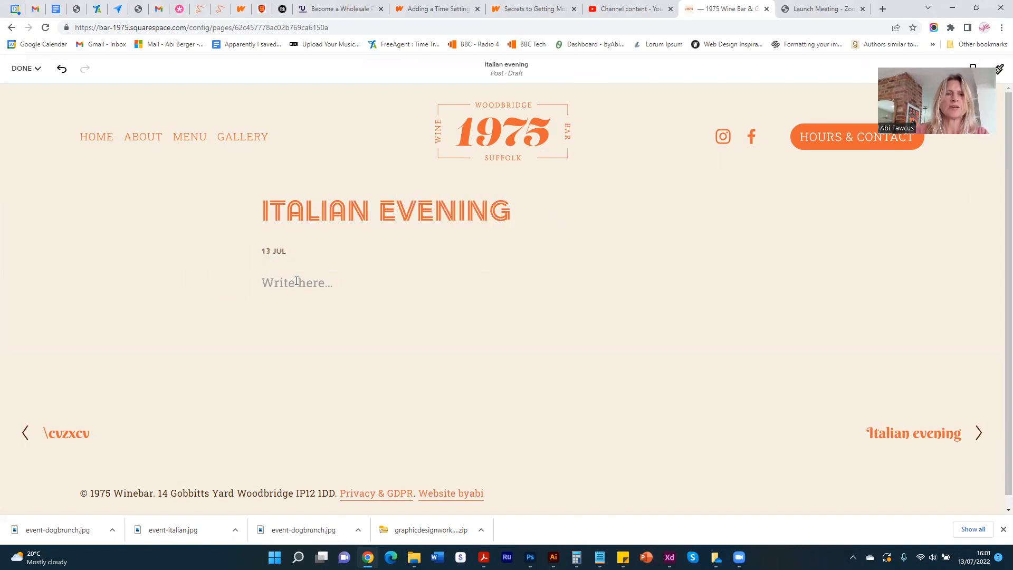
text(Fr)
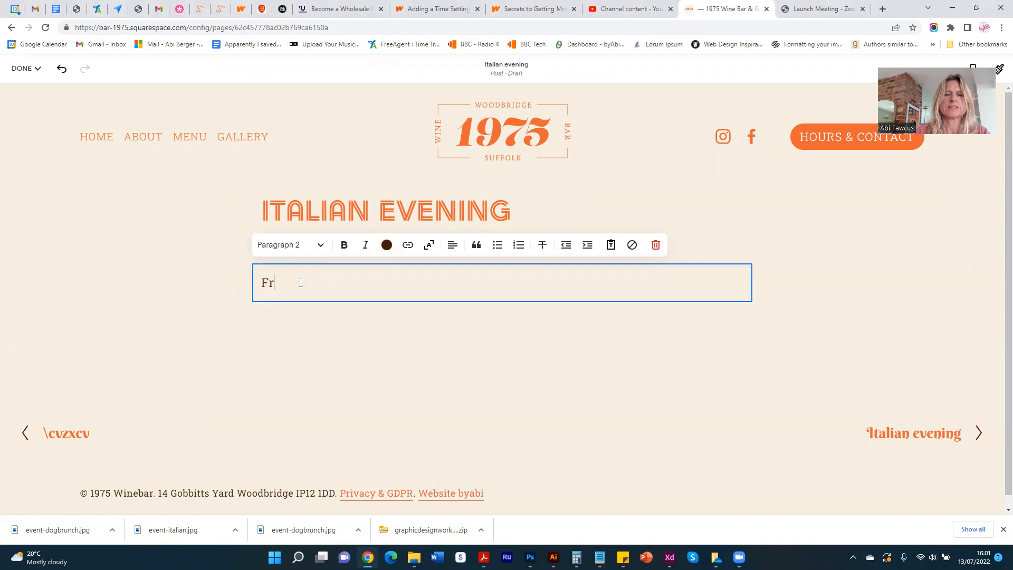
text(iday2)
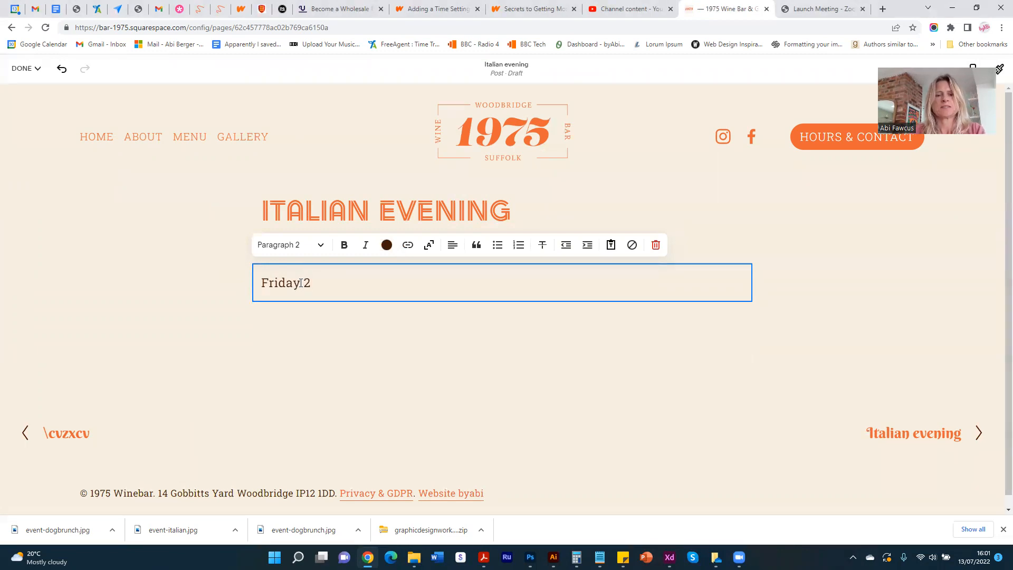
text(3rd Jyly)
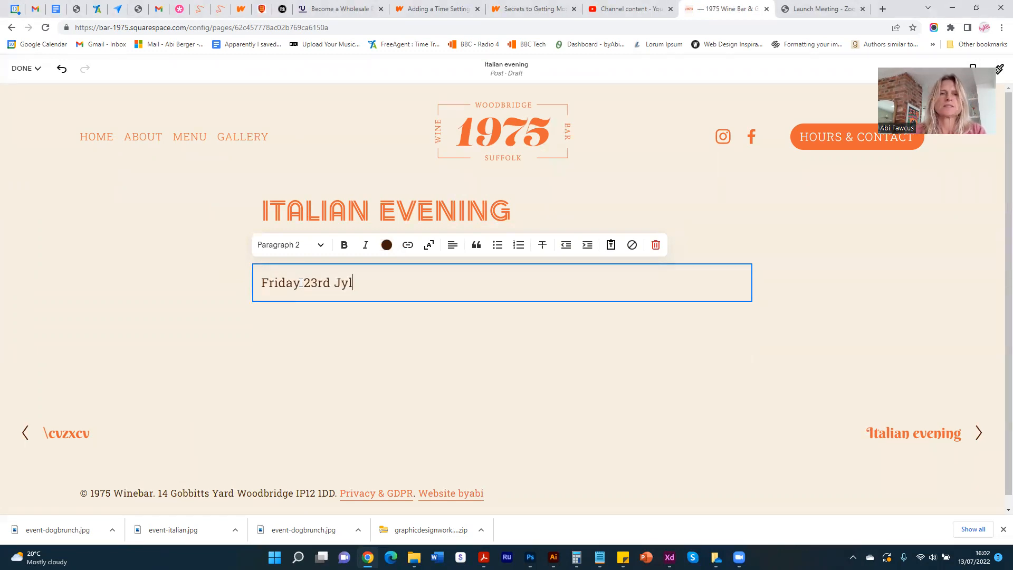
key(BackSpace)
key(BackSpace)
key(BackSpace)
text(uly 2022)
click(181, 295)
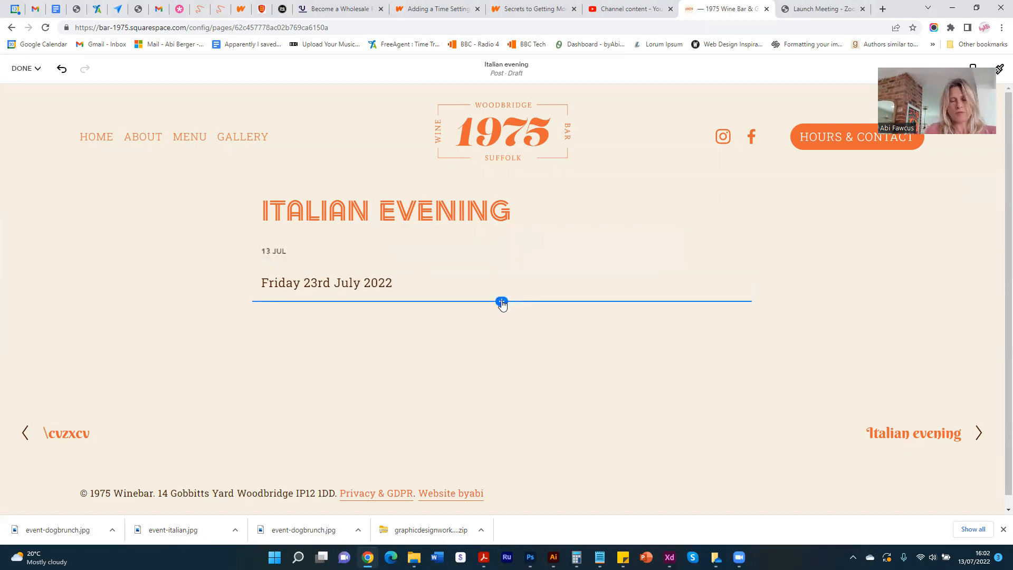
- Insert an image block below the date text and fill it with event-italian.jpg from the image library
click(502, 302)
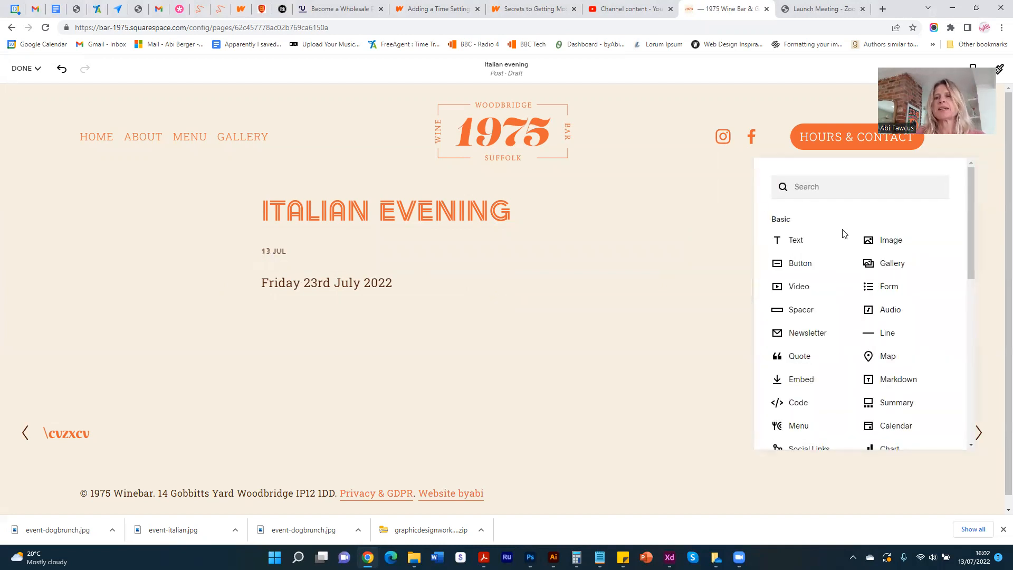
click(892, 238)
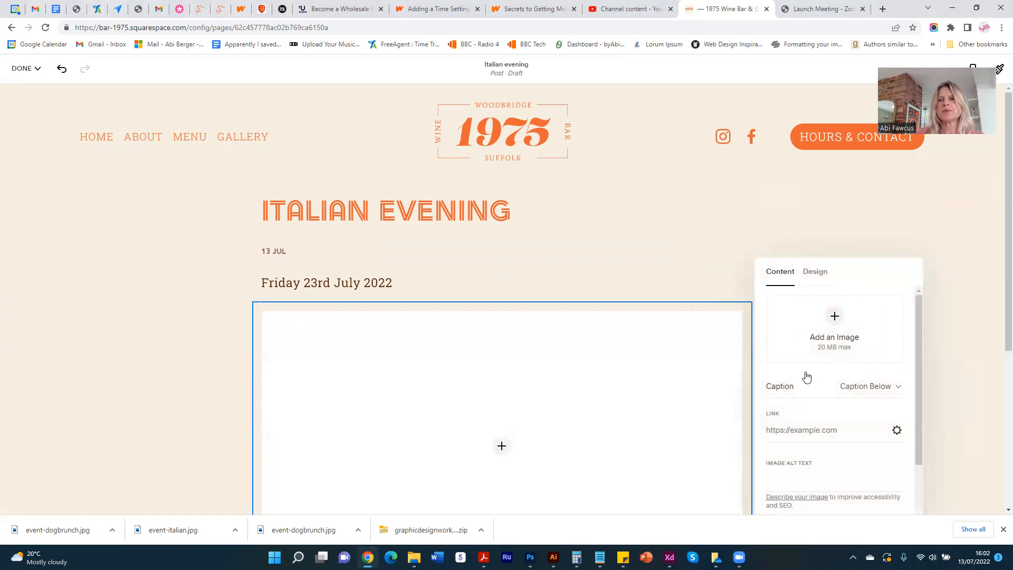
click(842, 356)
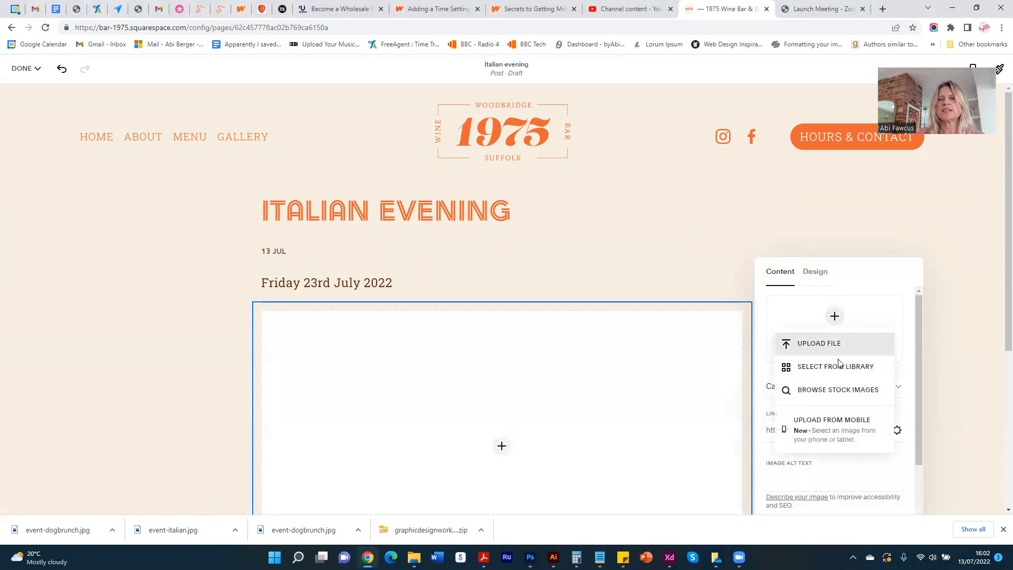
click(834, 366)
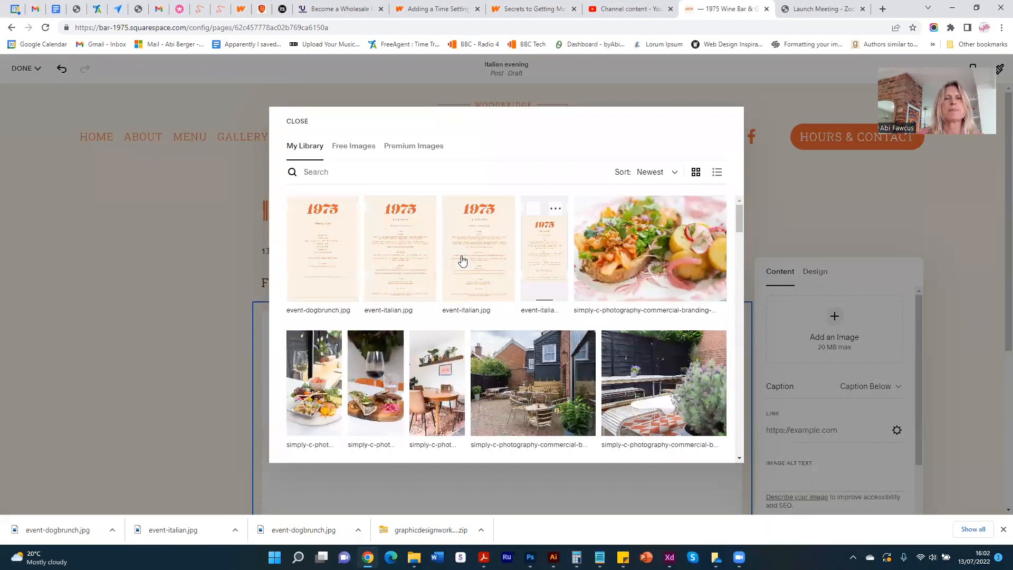
click(391, 250)
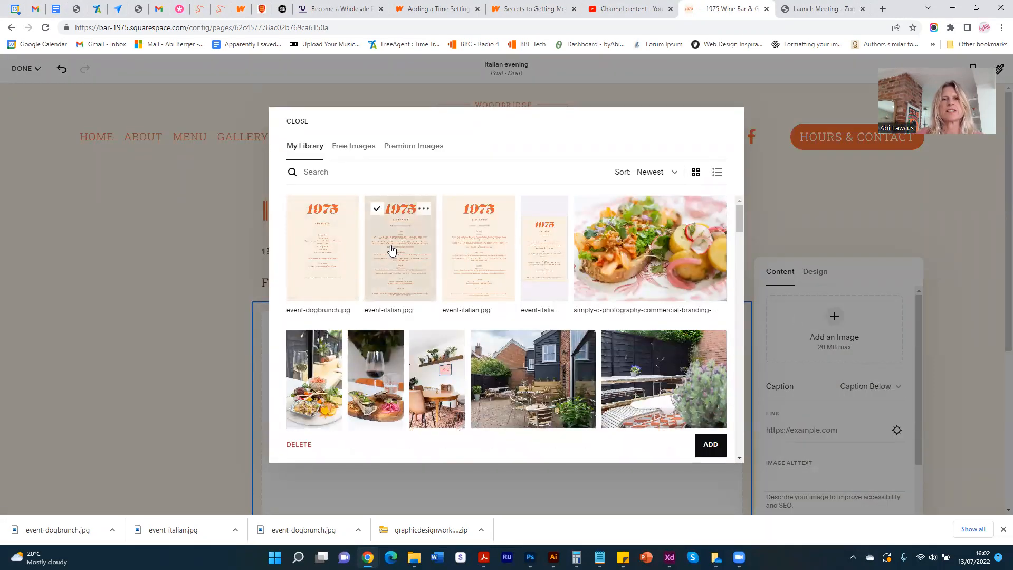
click(706, 446)
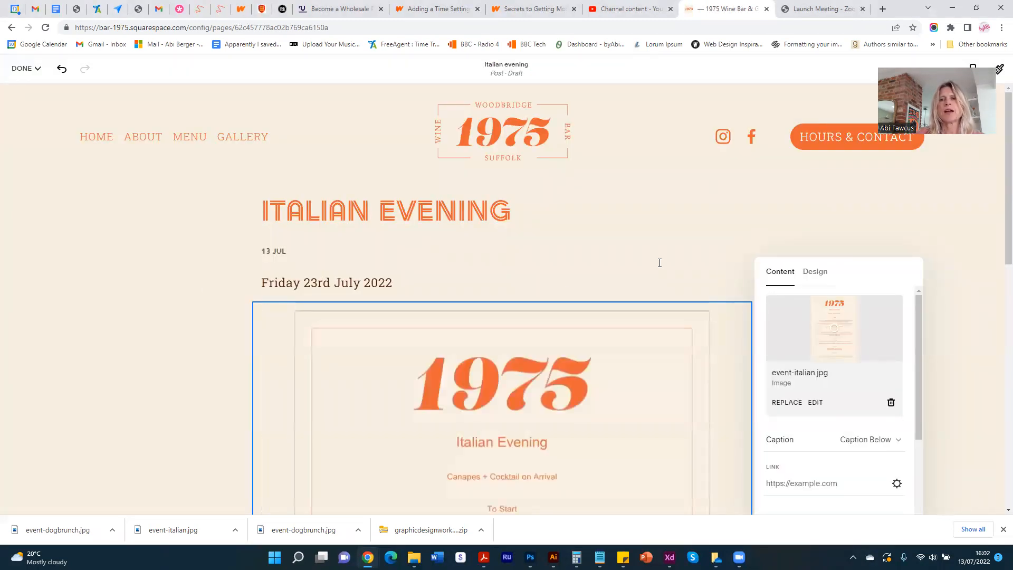
- Enable Stretch for the menu image so it spans its container
click(819, 275)
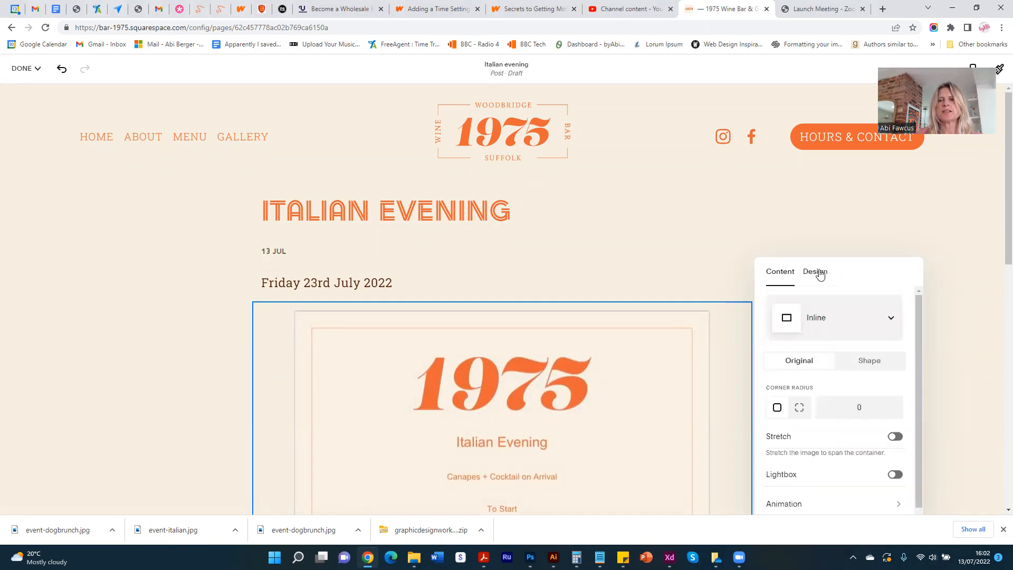
click(896, 438)
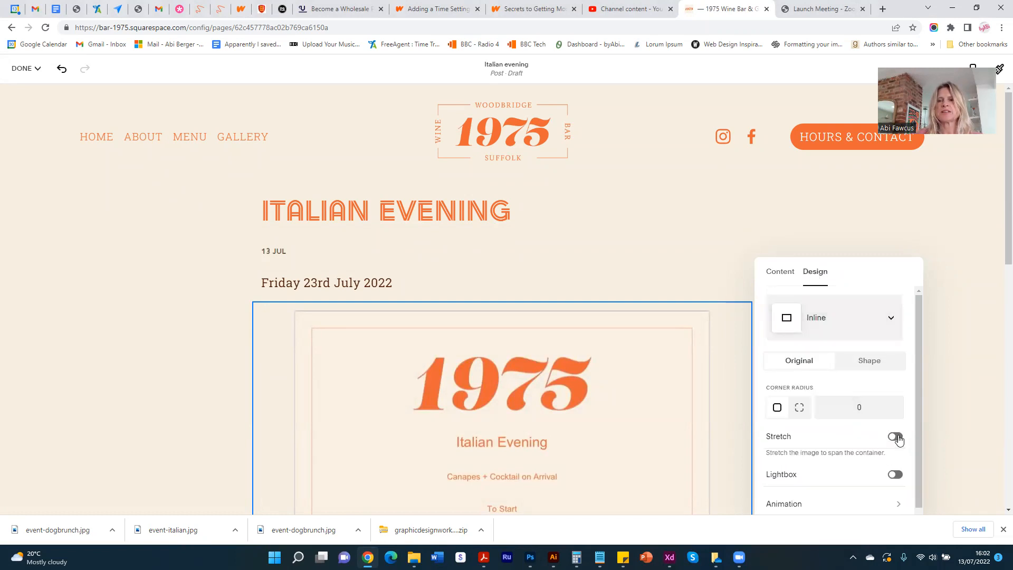
click(137, 328)
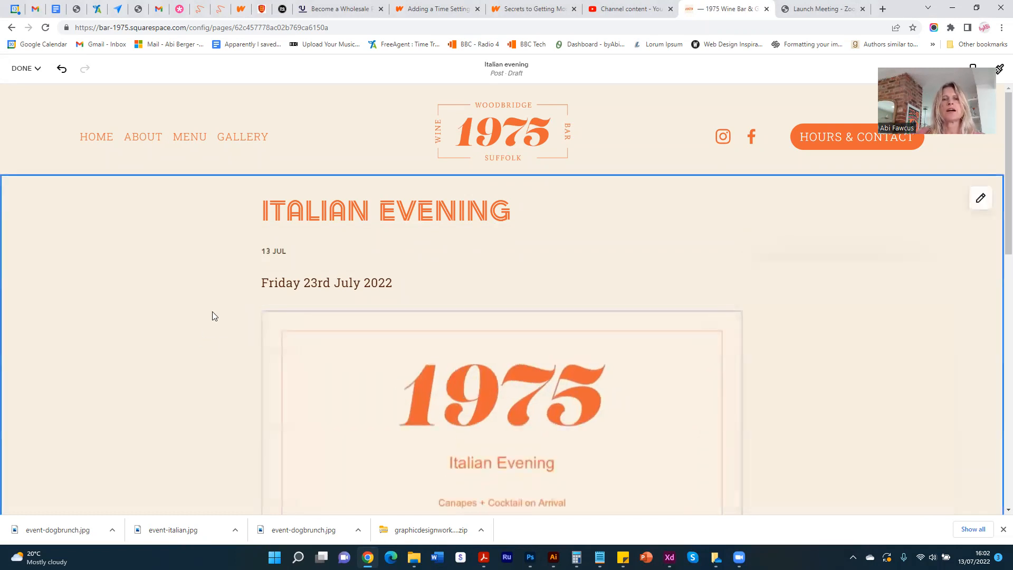
- Set the post's status to Published with a publication date of July 23, 2022
click(273, 252)
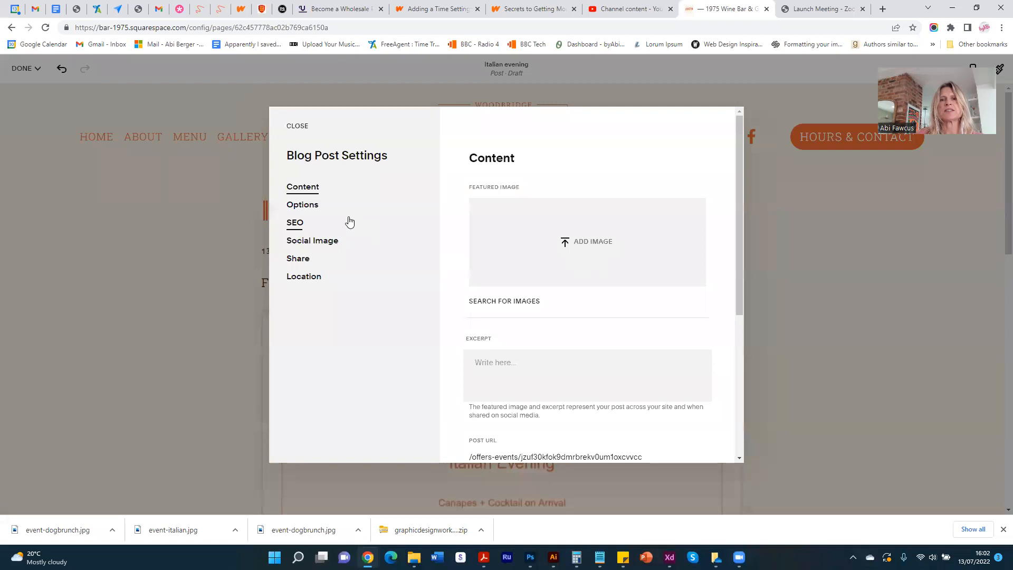
click(84, 240)
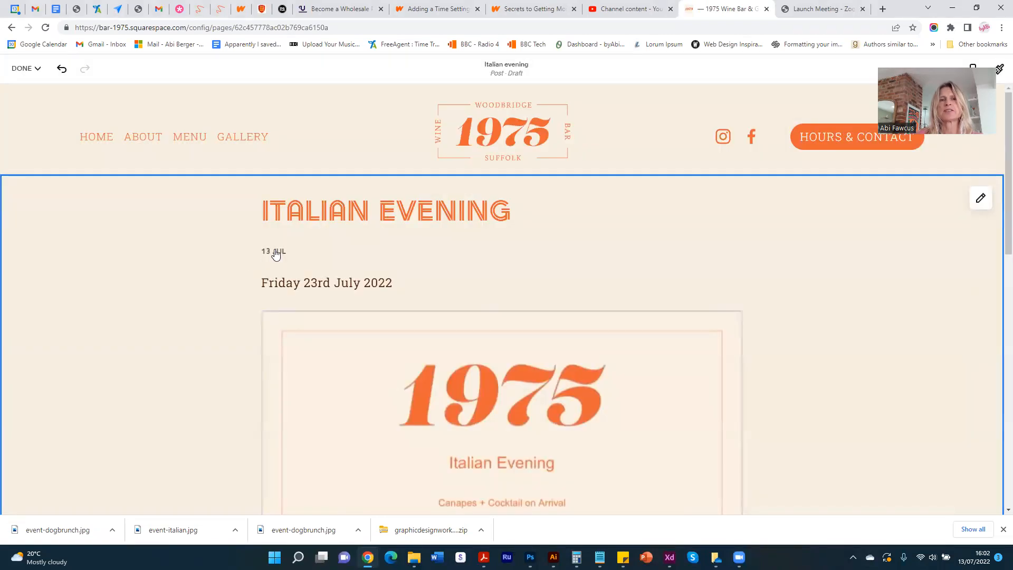
click(276, 254)
click(310, 206)
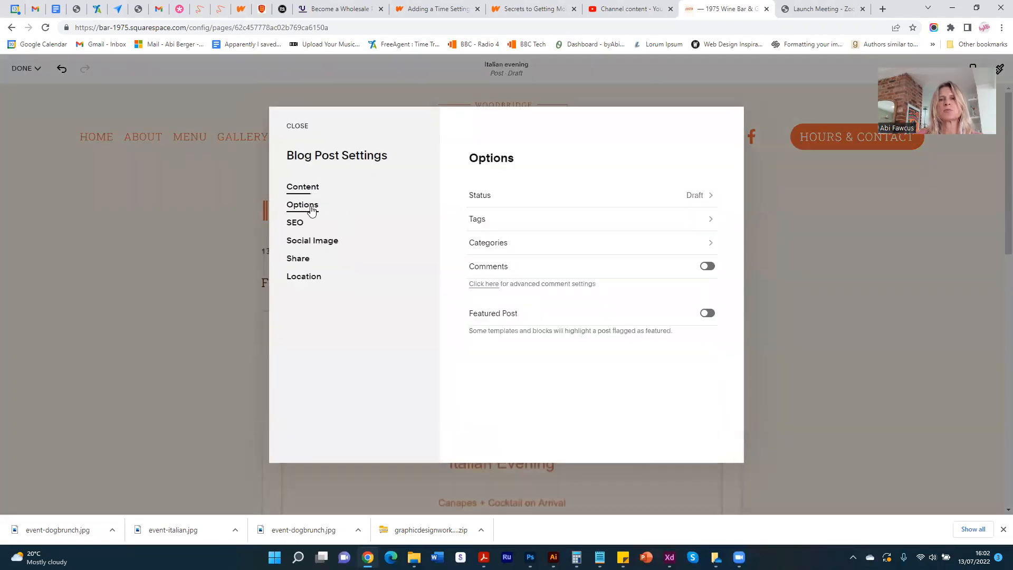
click(689, 196)
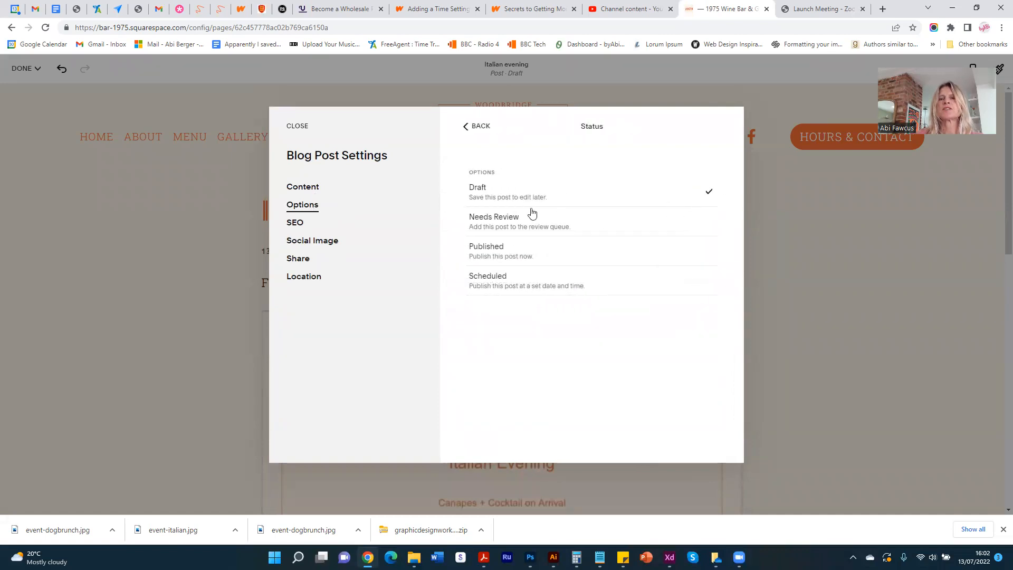
click(497, 257)
scroll(590, 367, down, 1)
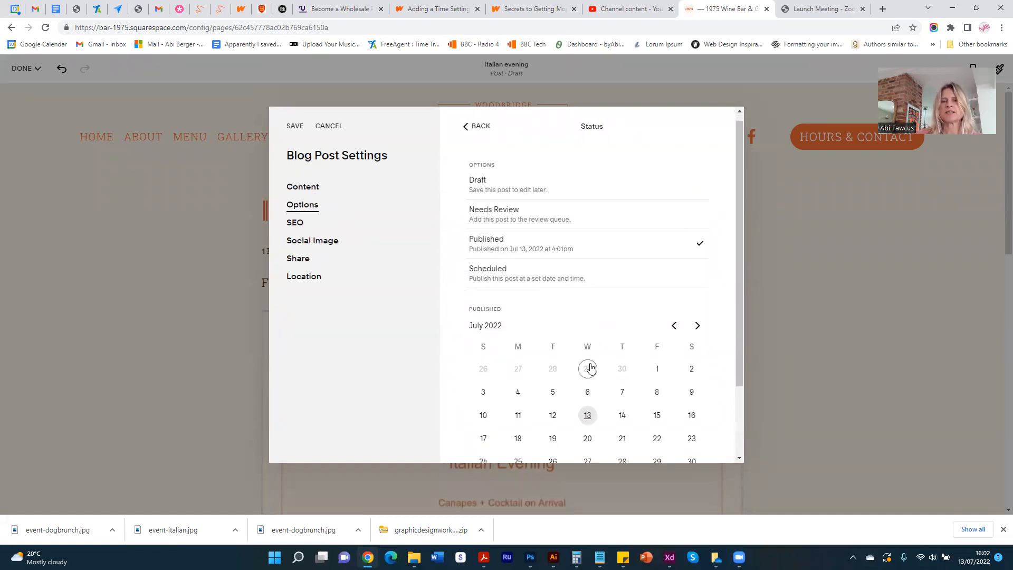
scroll(591, 368, down, 1)
click(690, 395)
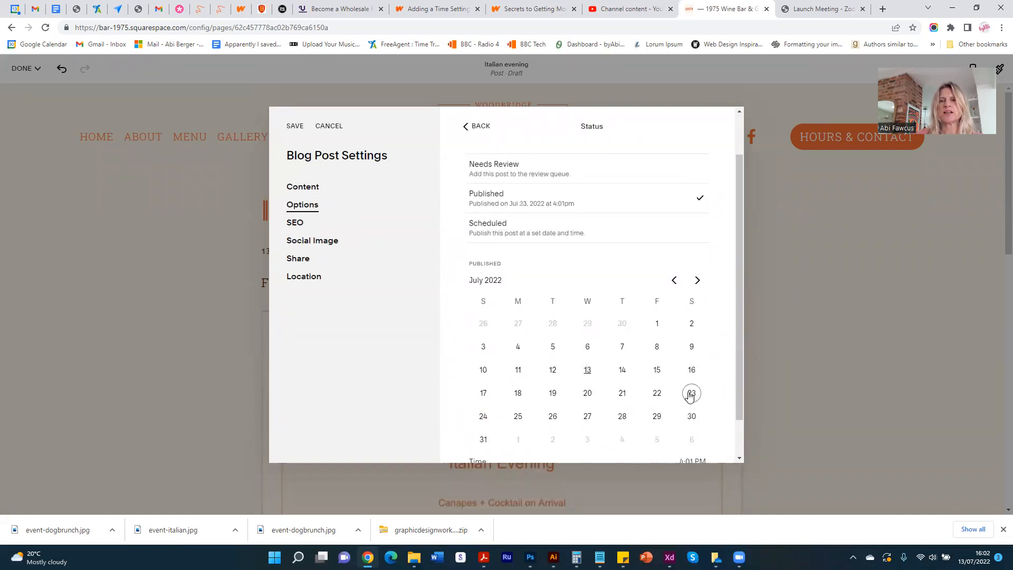
- Set the publication time to 7:05 PM, save the post settings and dismiss the sharing prompt
scroll(563, 343, down, 1)
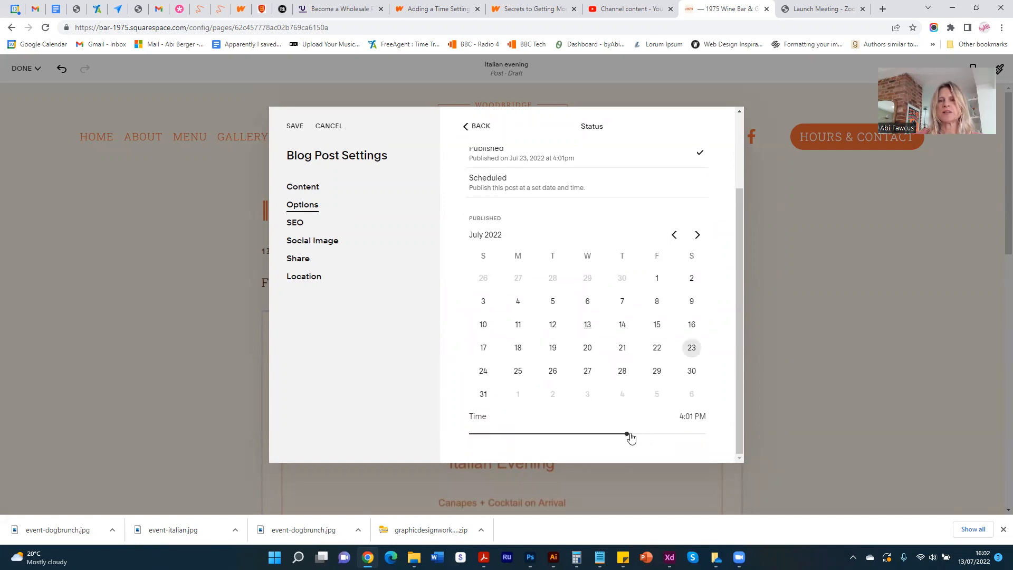
drag(626, 433, 656, 433)
double_click(694, 415)
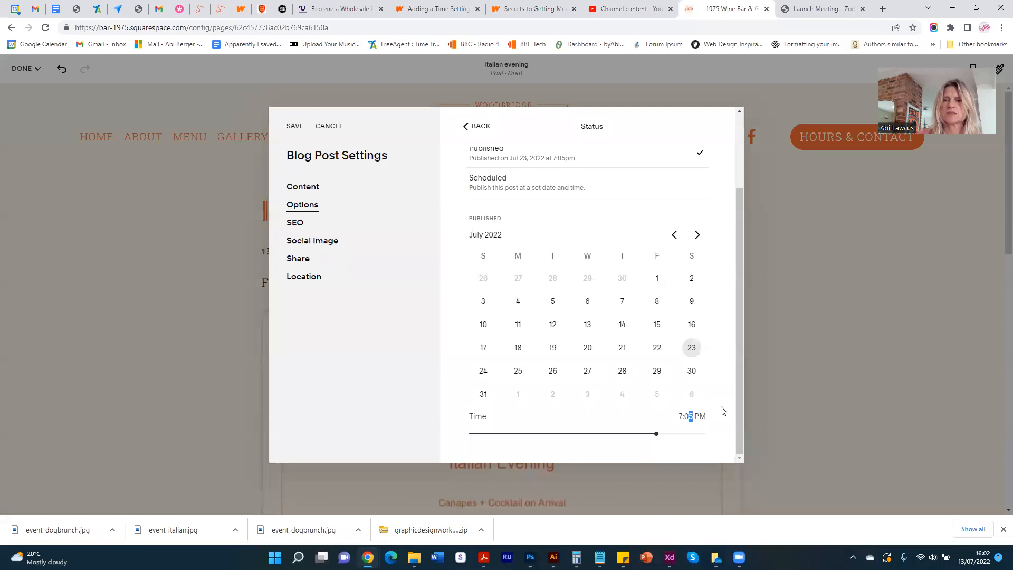
drag(656, 434, 656, 434)
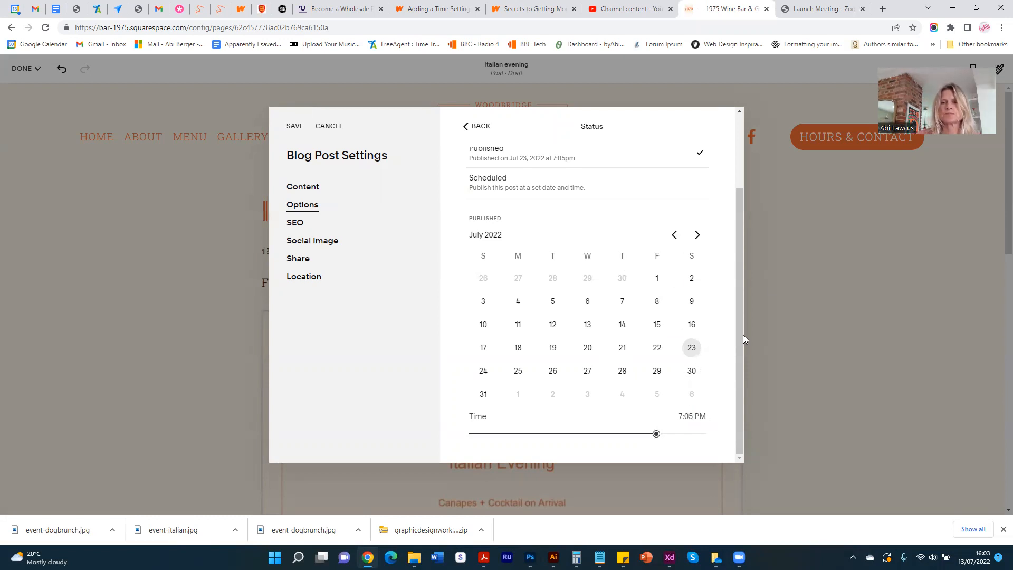
click(293, 130)
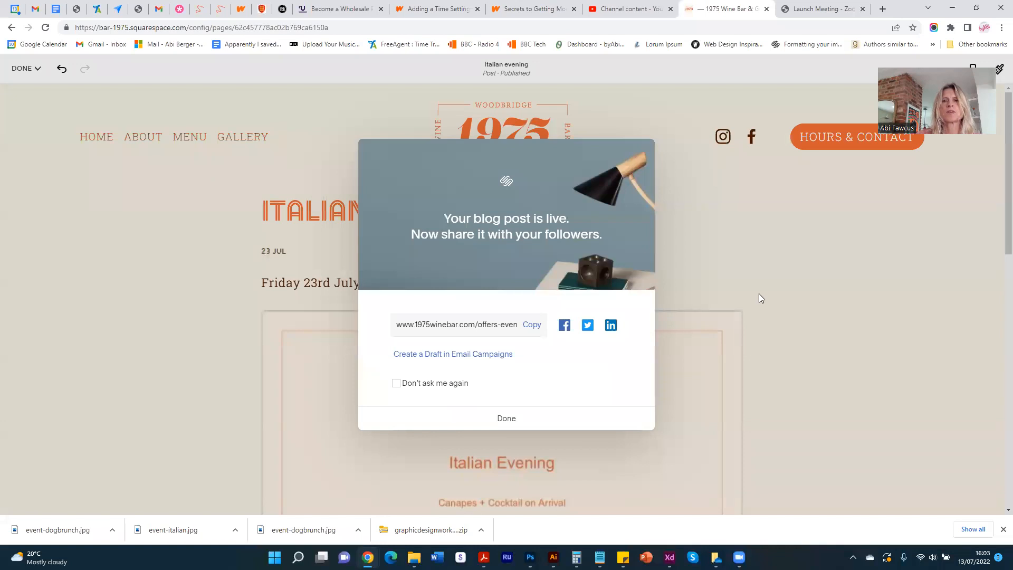
click(821, 299)
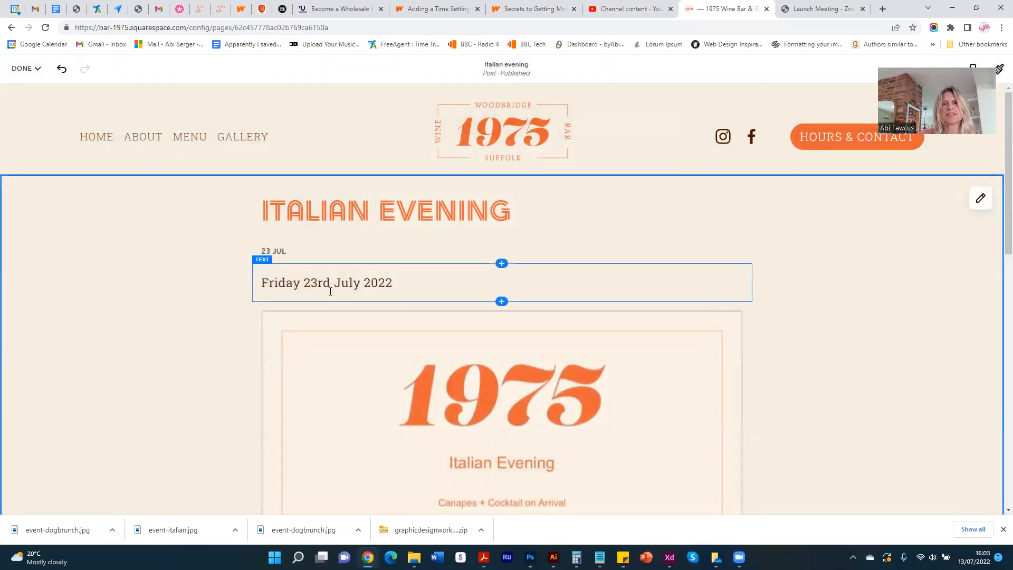
- Add a button block below the menu image at the end of the post
scroll(212, 249, down, 5)
scroll(212, 249, down, 8)
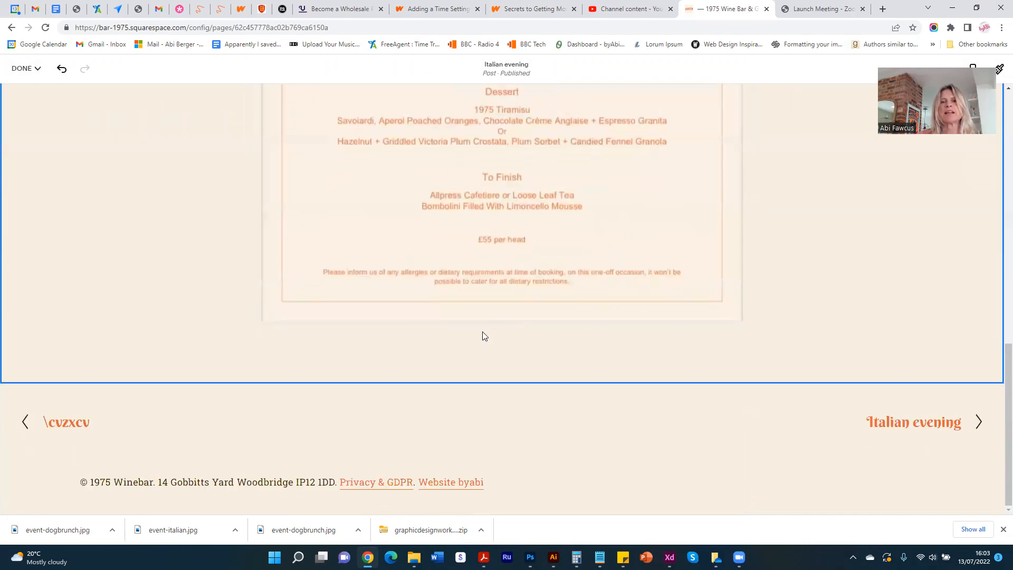
click(502, 331)
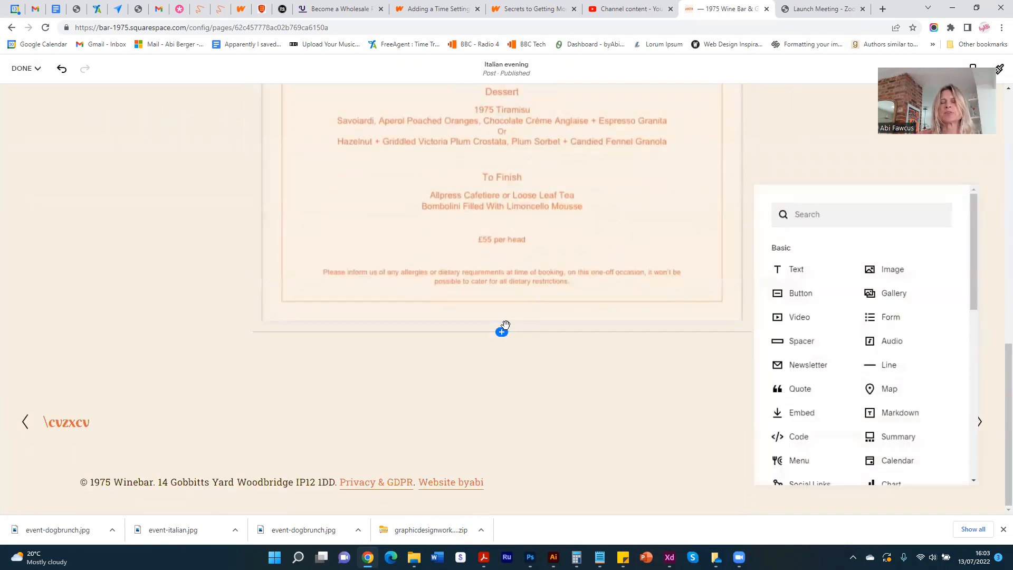
click(800, 293)
triple_click(833, 325)
click(740, 318)
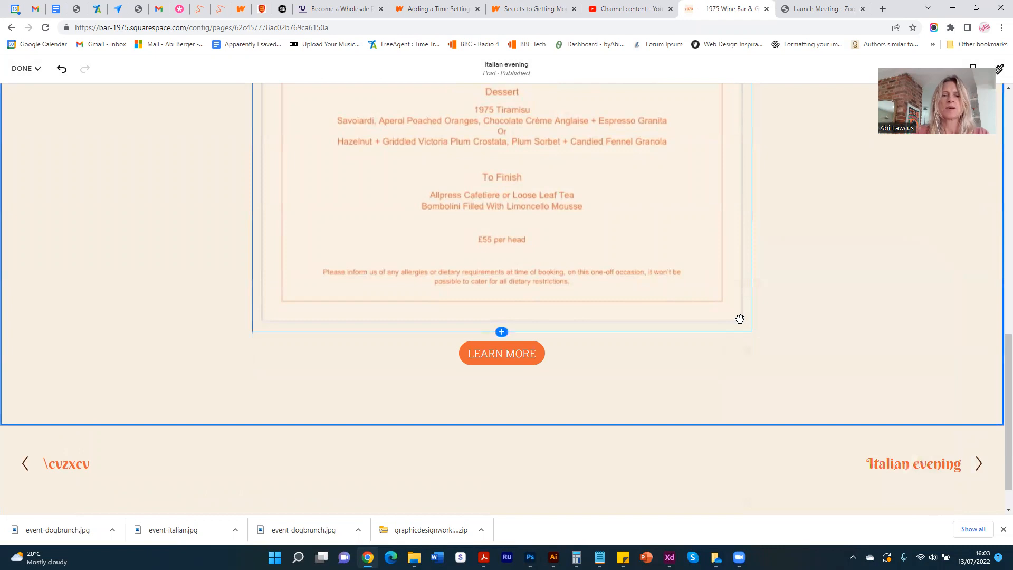
- Change the text of the button below the menu image to "Book Tickets"
click(579, 350)
click(808, 320)
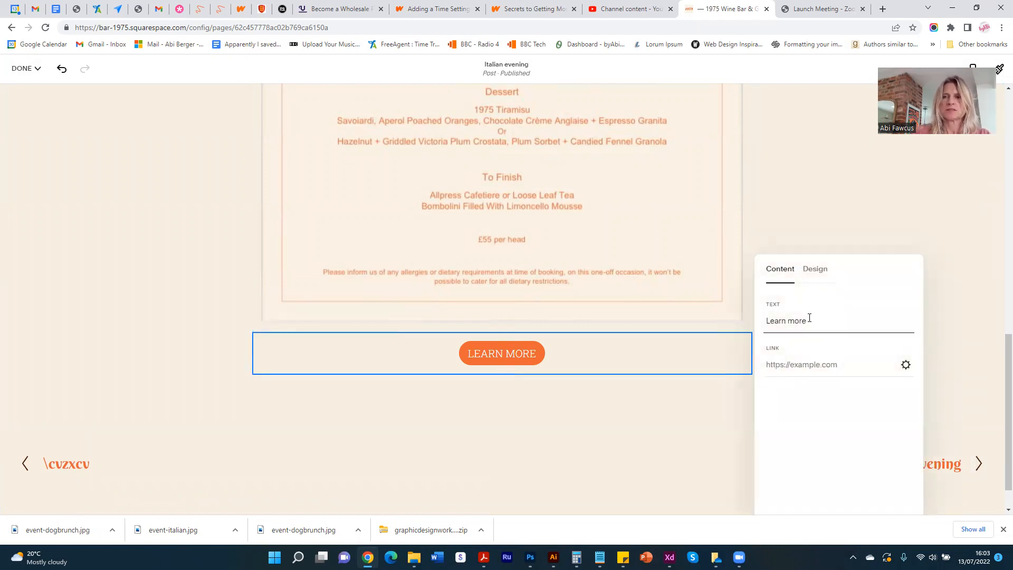
drag(809, 318, 767, 319)
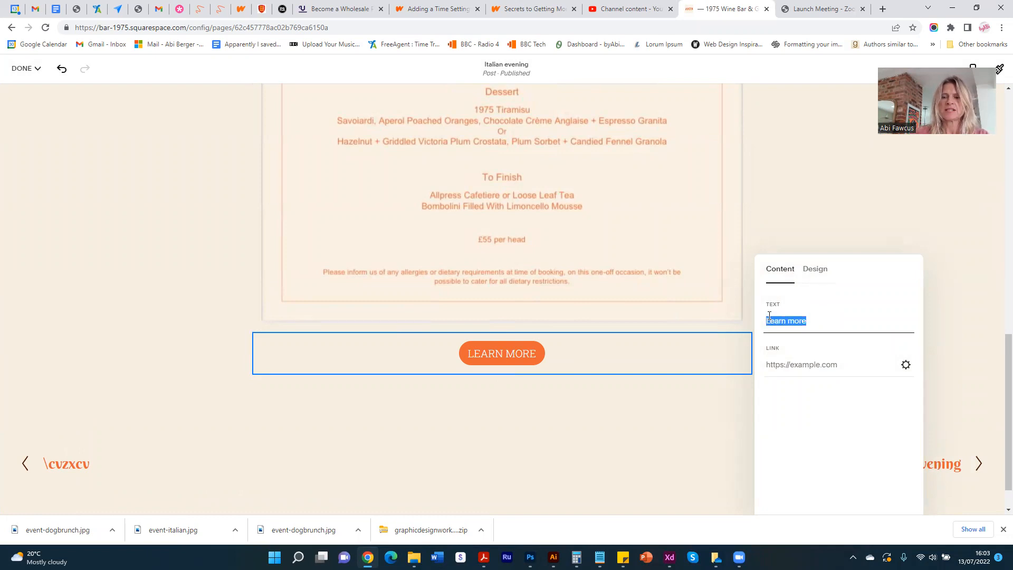
text(Book Tic)
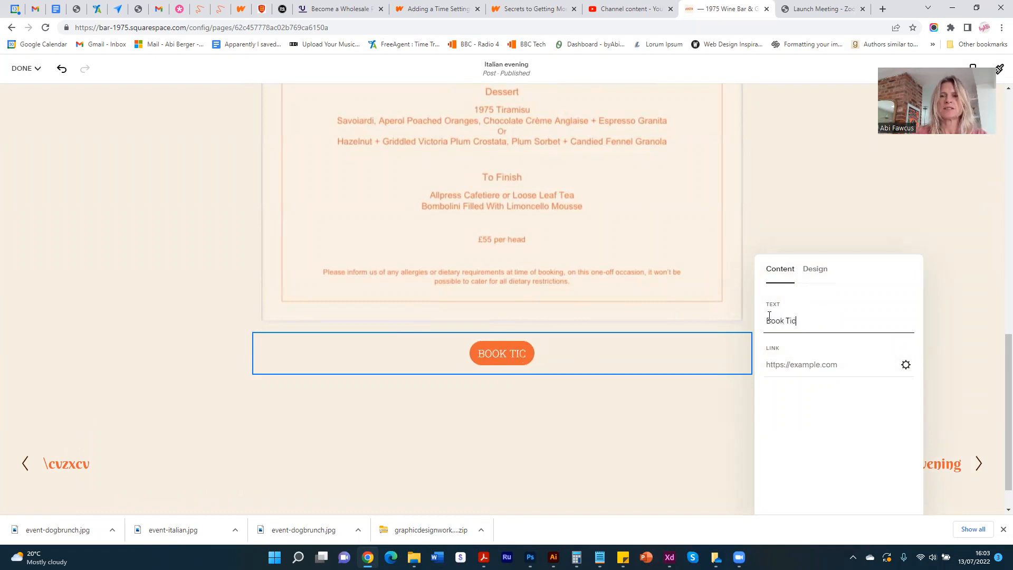
text(kets)
- Enable Open in New Window in the booking button's link settings, save them and close the button editor
click(786, 361)
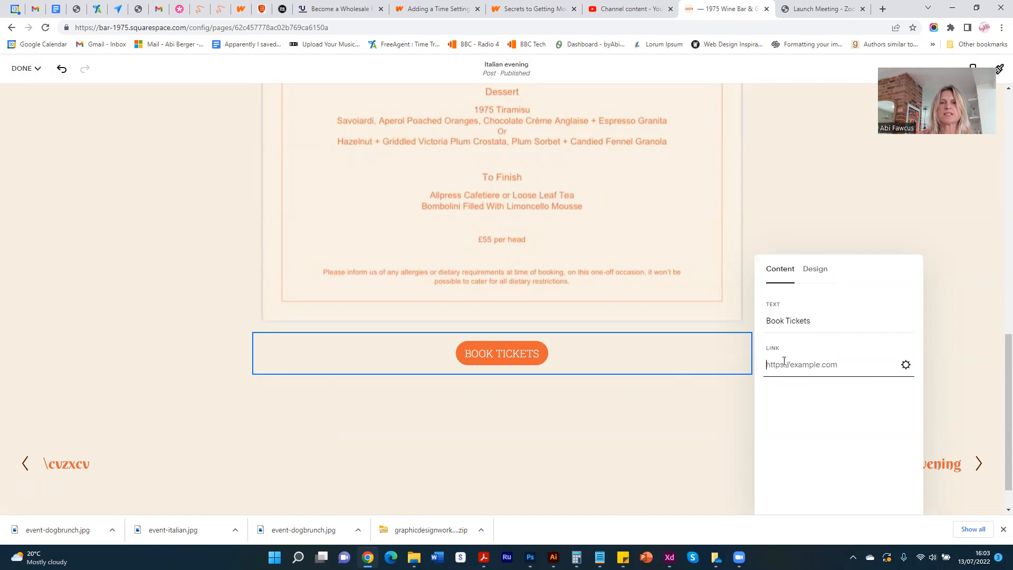
click(905, 365)
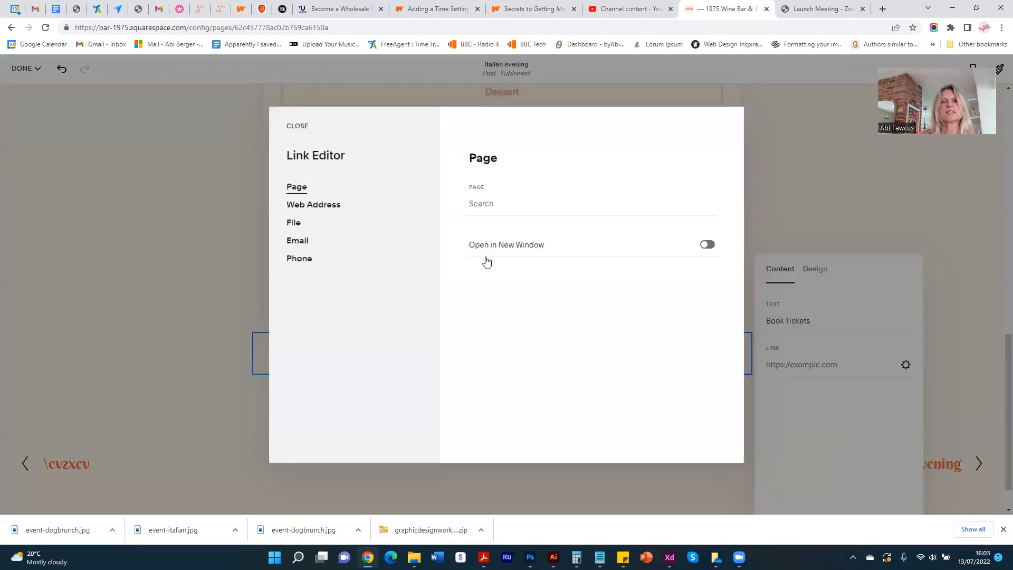
click(706, 244)
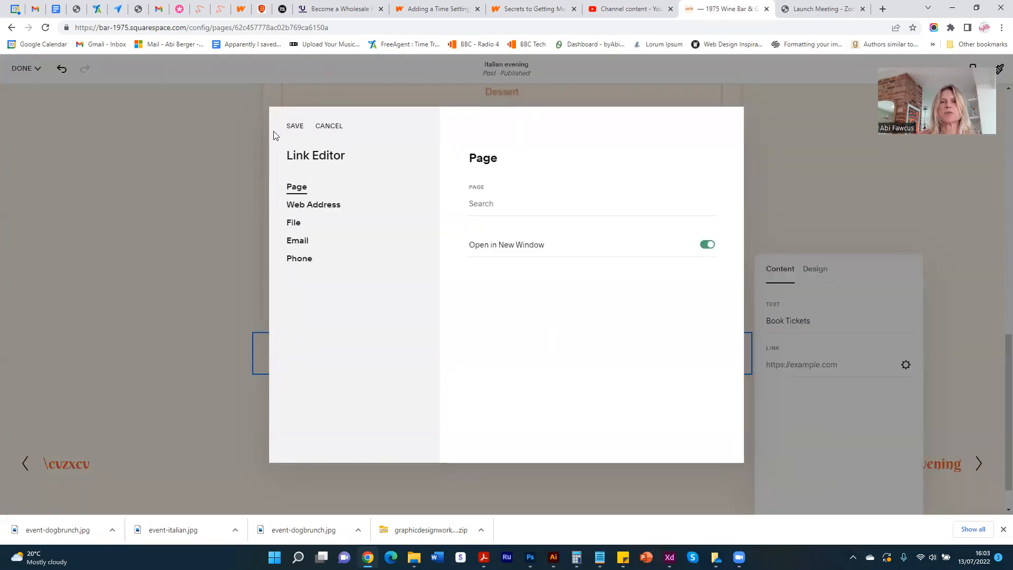
click(294, 127)
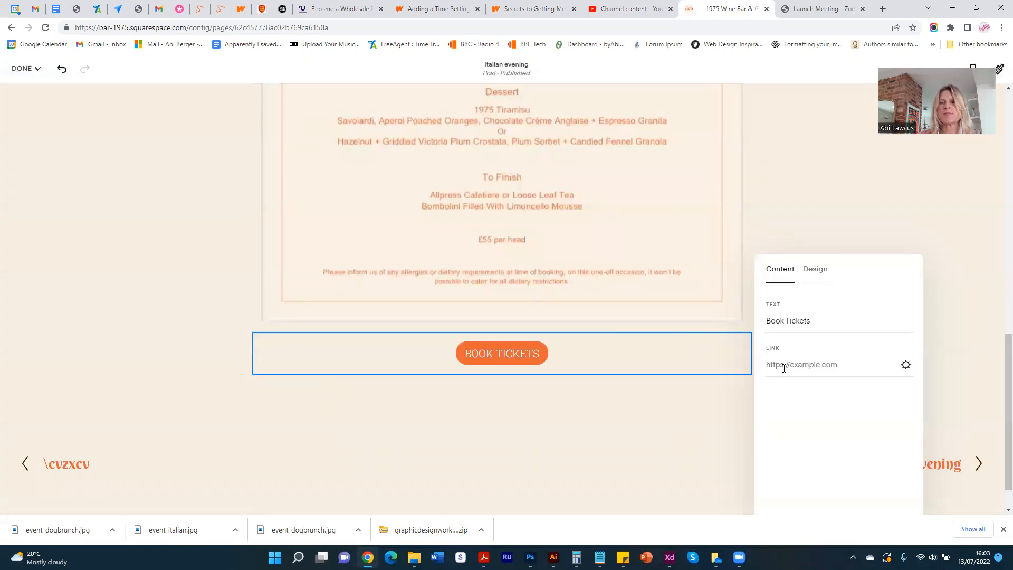
click(683, 425)
- Save the edited Italian evening post and leave editing mode
scroll(634, 402, up, 15)
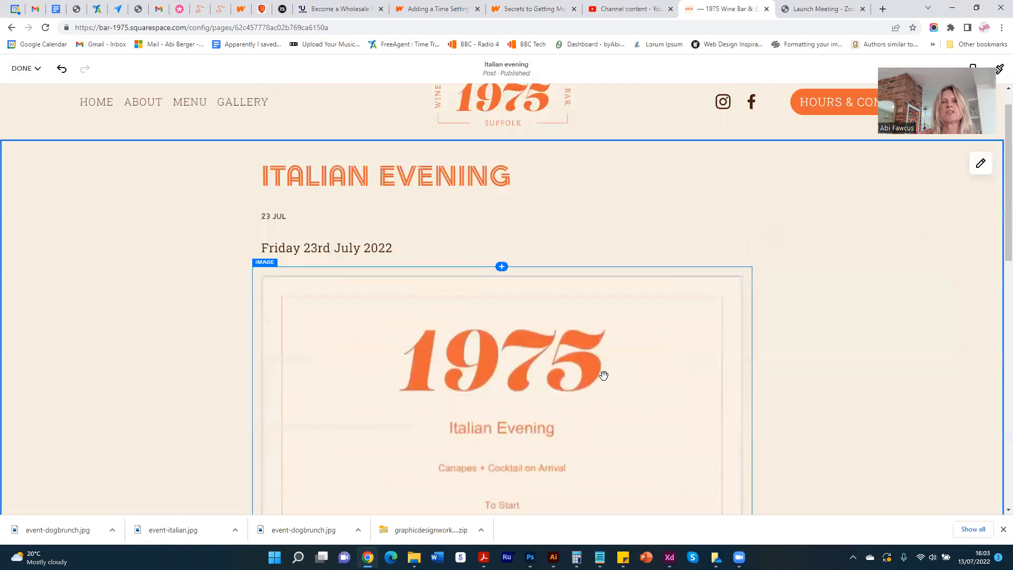
scroll(603, 375, up, 1)
mouse_move(16, 70)
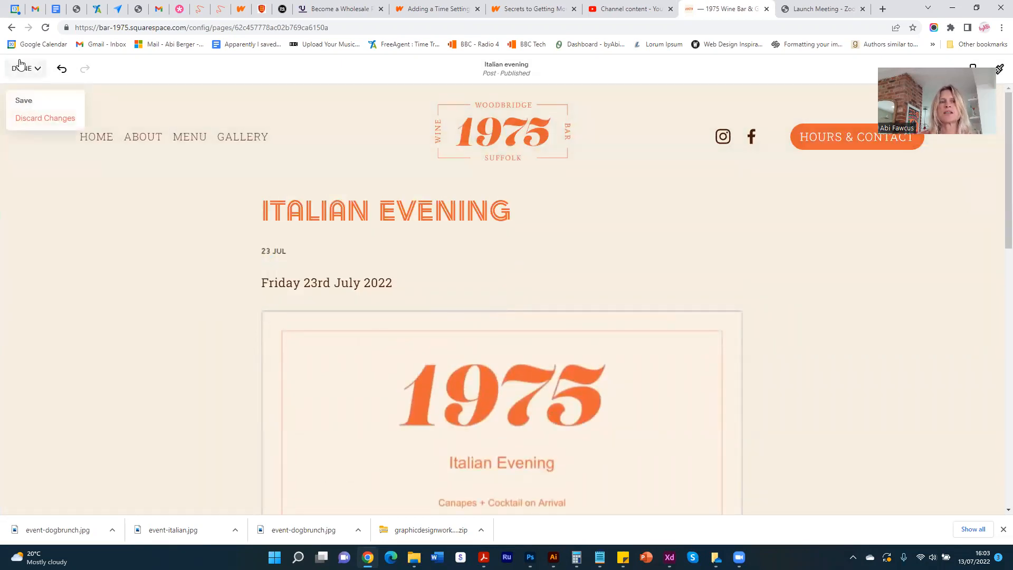
click(23, 100)
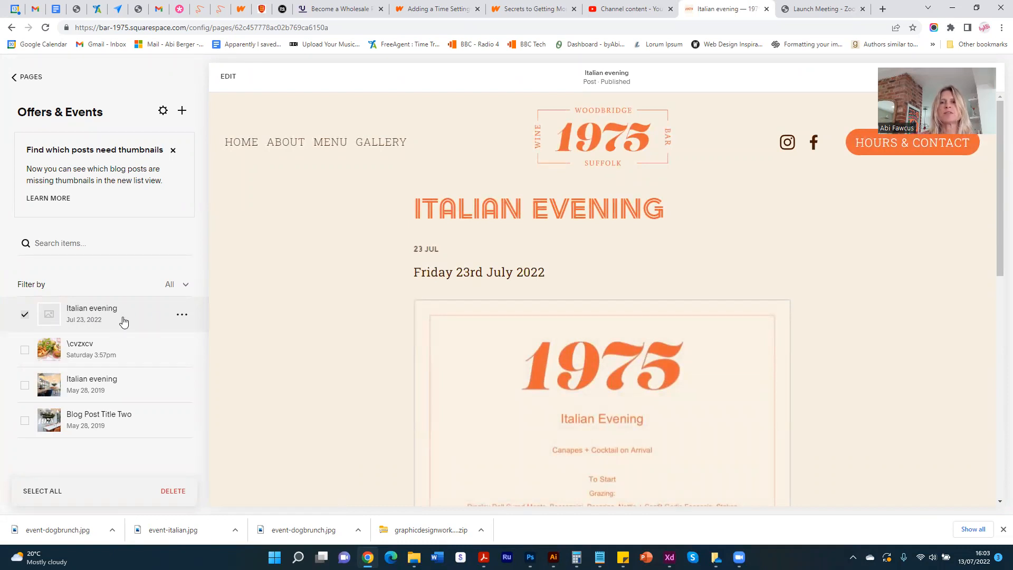
- Upload the ZrhtQyGFG6s-unsplash.jpg photo from the 1975 Bar folder as the featured image of the July 23 Italian evening post
click(182, 317)
click(179, 336)
click(600, 248)
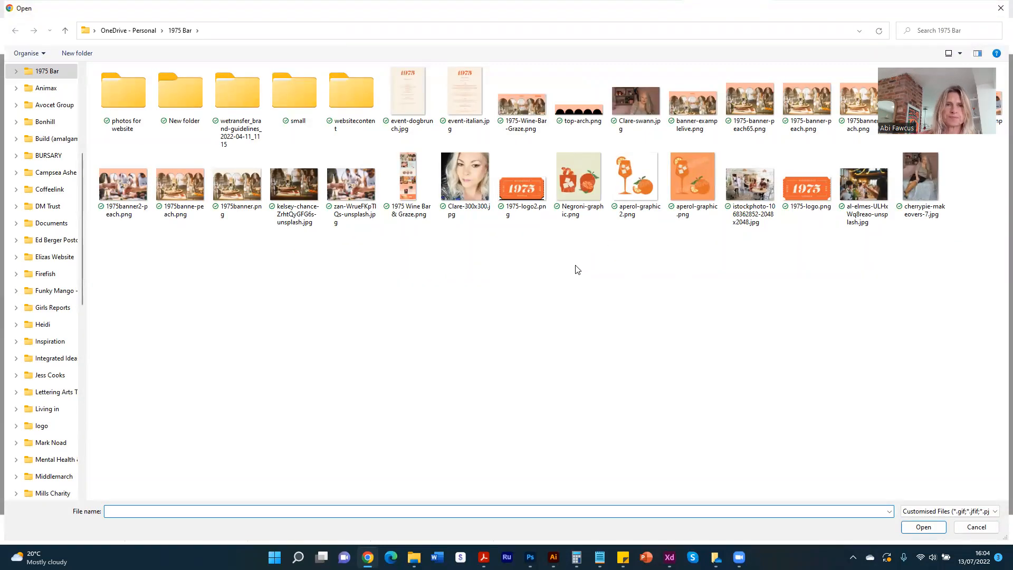
click(294, 185)
click(924, 529)
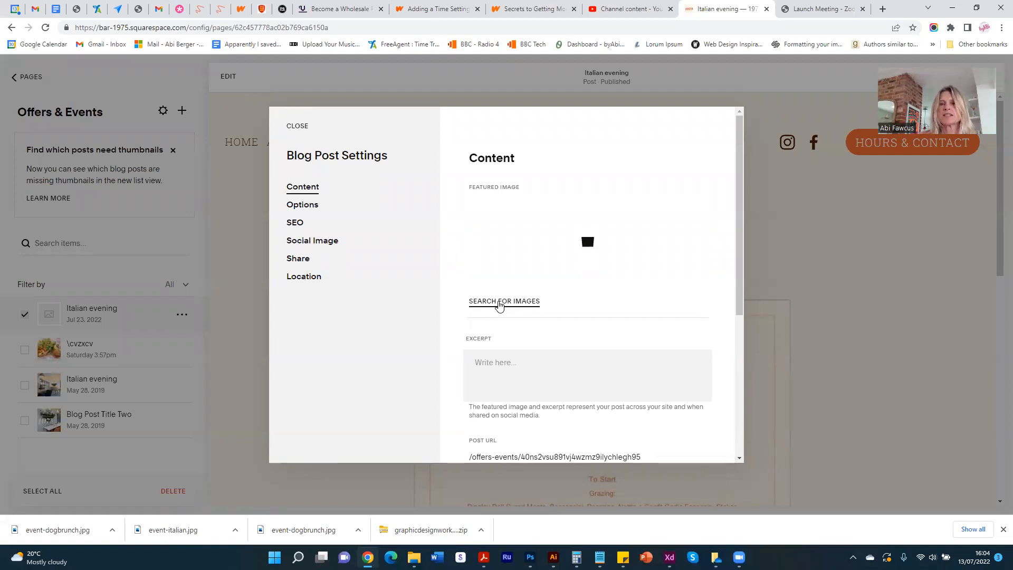
- Write the post excerpt as three paragraphs: "Friday 23 July", "at 1975 Winebar" and "7pm"
click(496, 374)
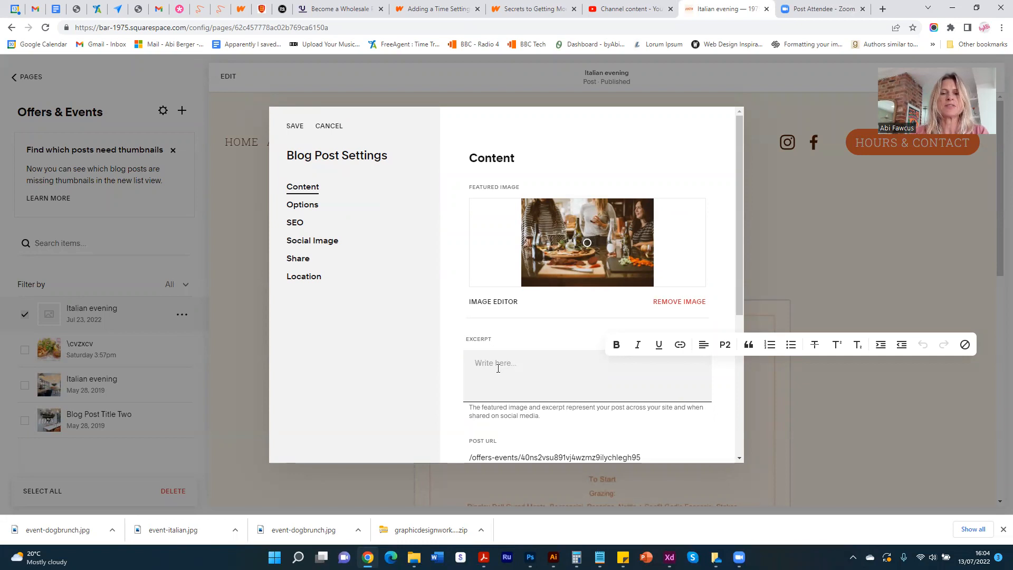
text(Friday 23 July)
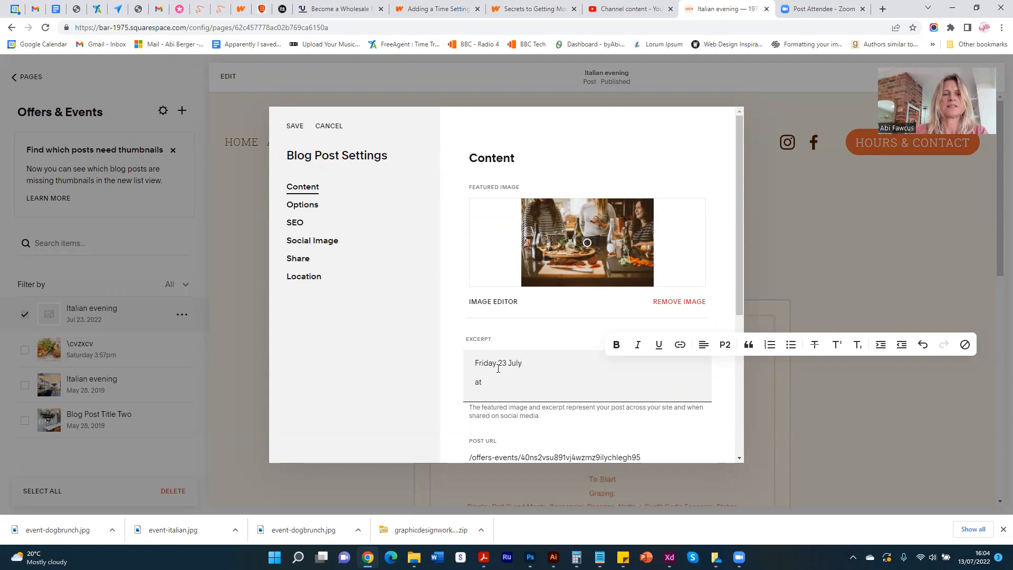
text(Winebar)
key(Return)
text(7pm)
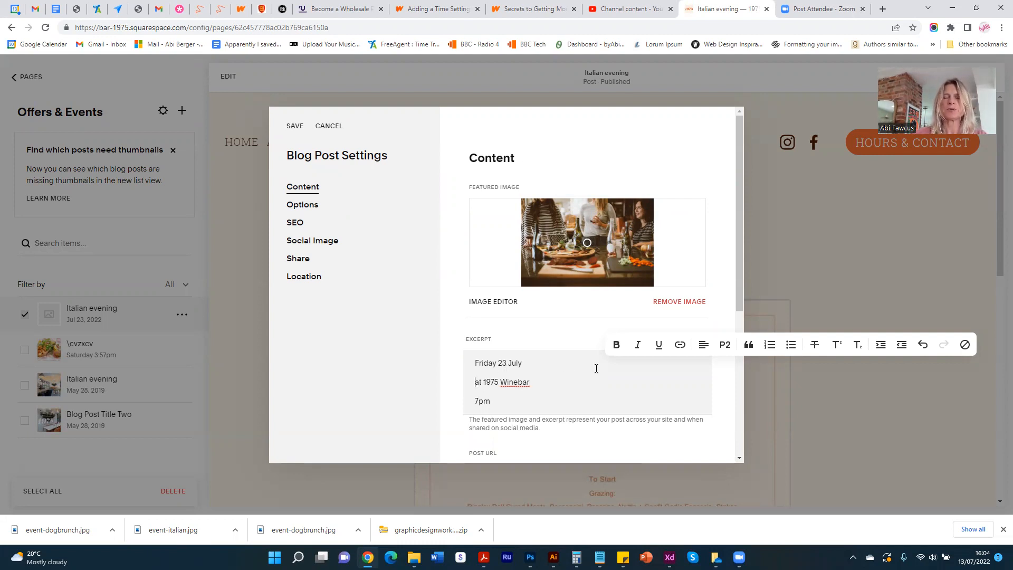
- Join the excerpt's paragraphs into one with single line breaks between the three lines, and save the post settings
key(BackSpace)
key(shift+Return)
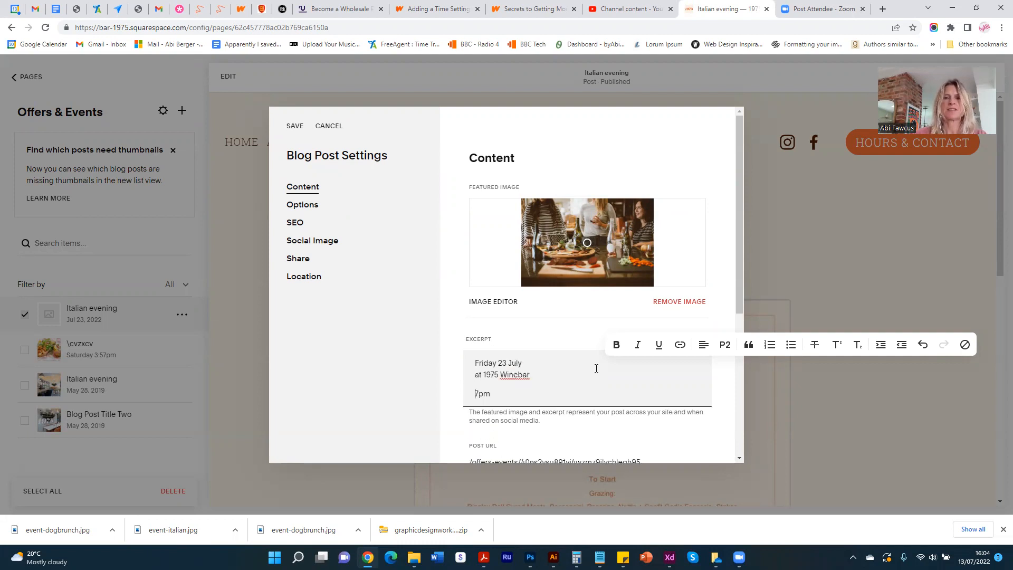
key(BackSpace)
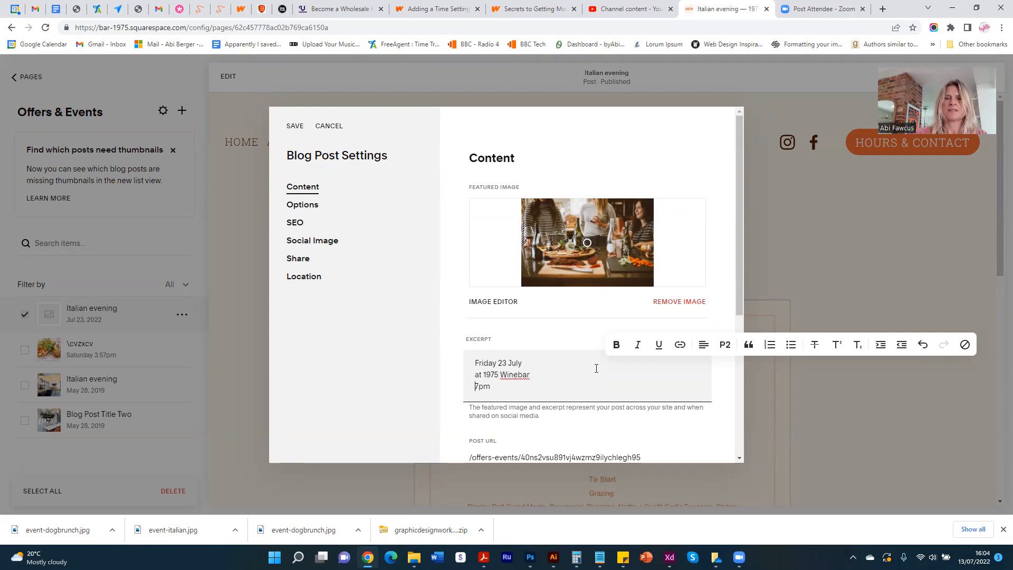
click(290, 126)
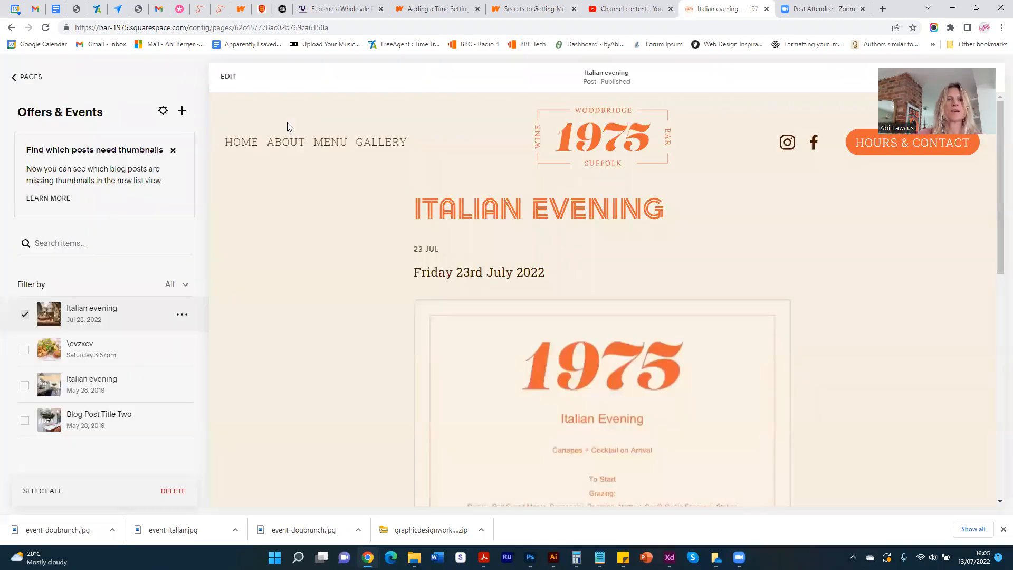
- Check the Italian evening listing on the Offers & Events page, and review the full post through its Read More link
click(16, 79)
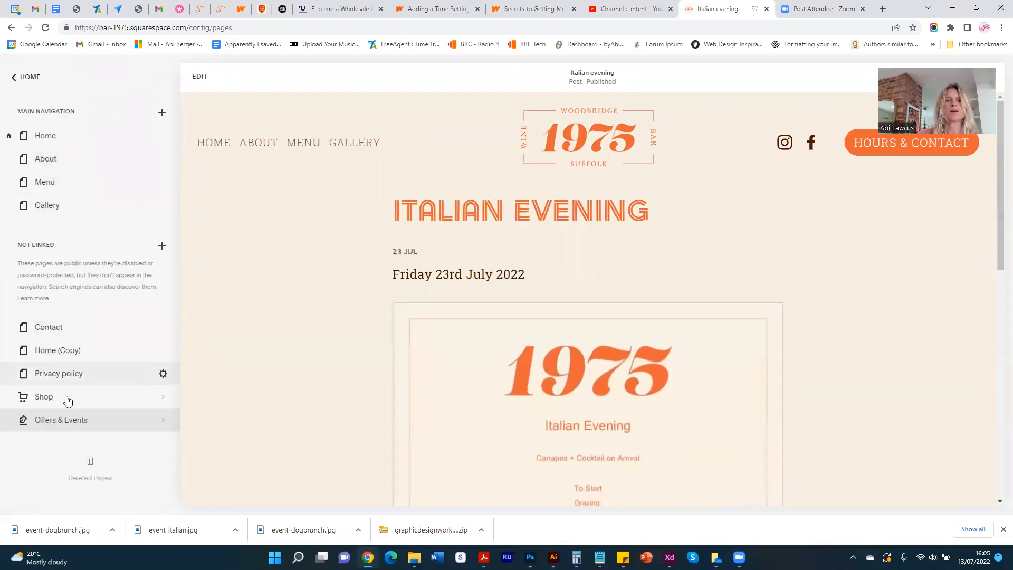
click(87, 422)
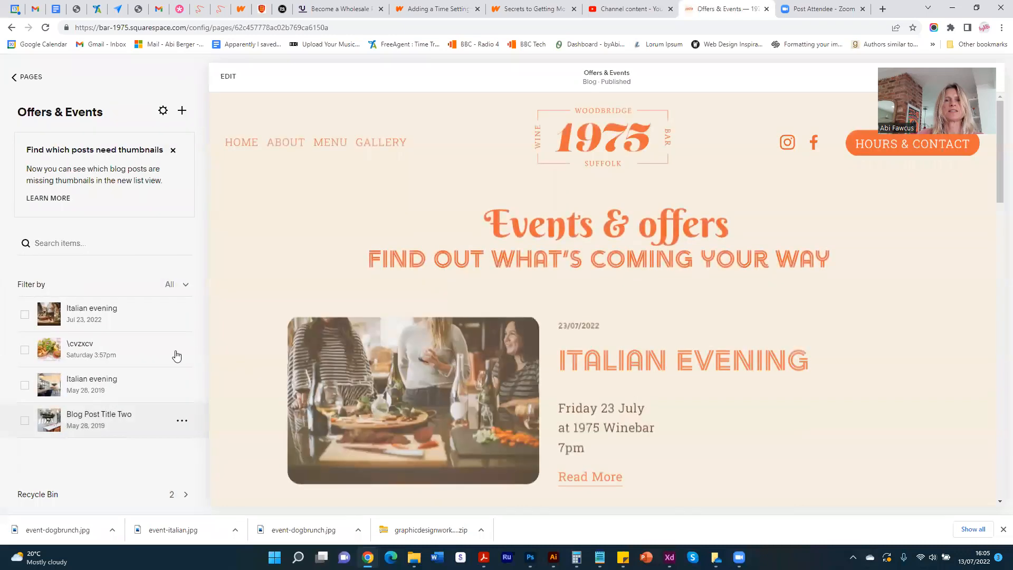
scroll(441, 376, down, 4)
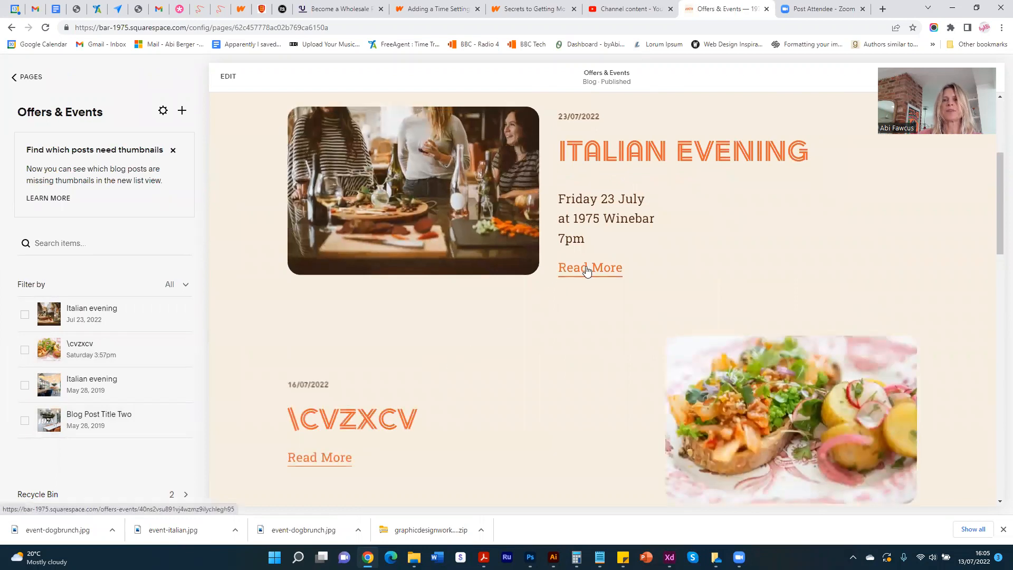
click(587, 269)
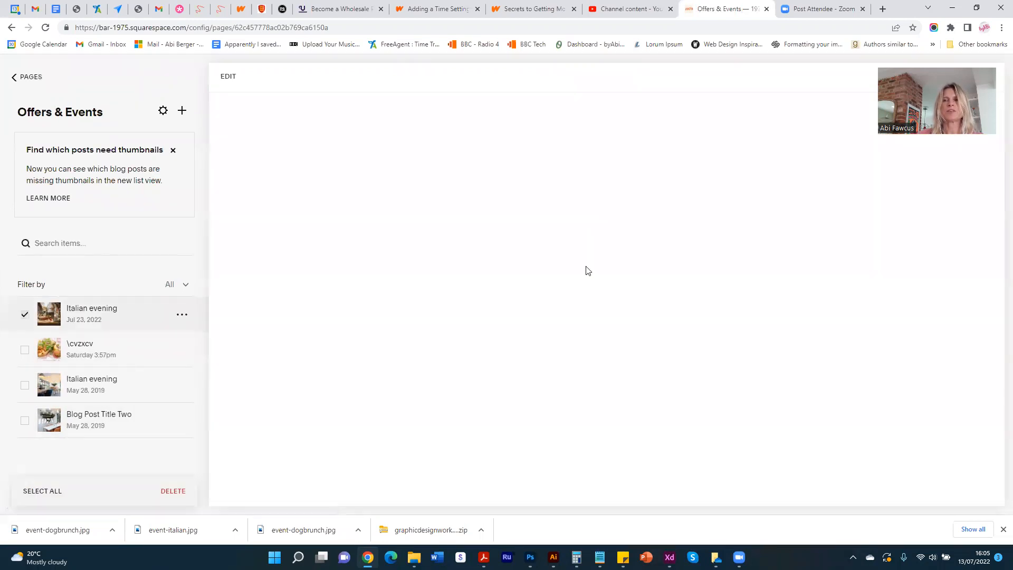
scroll(585, 267, down, 10)
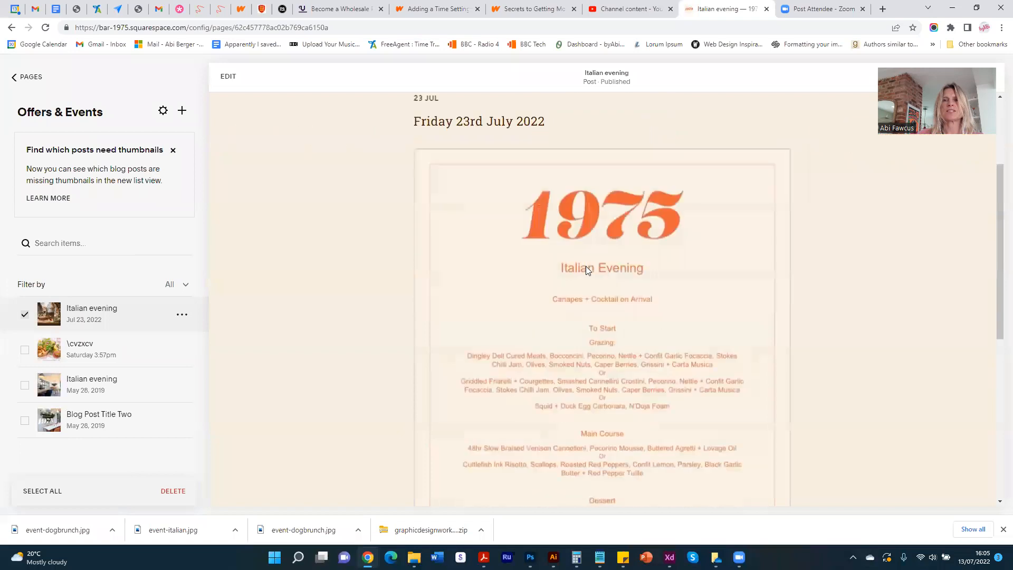
scroll(585, 232, up, 10)
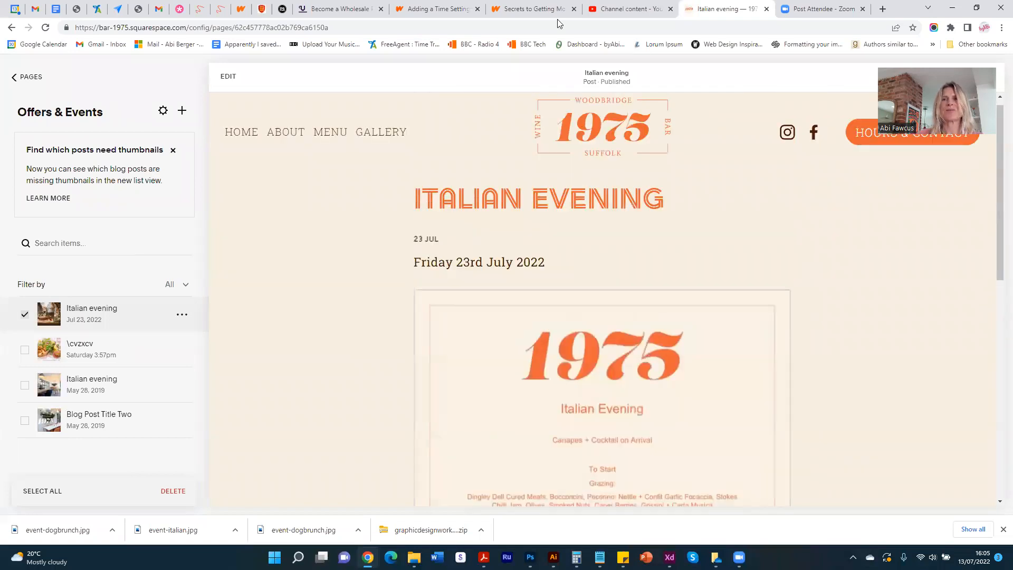